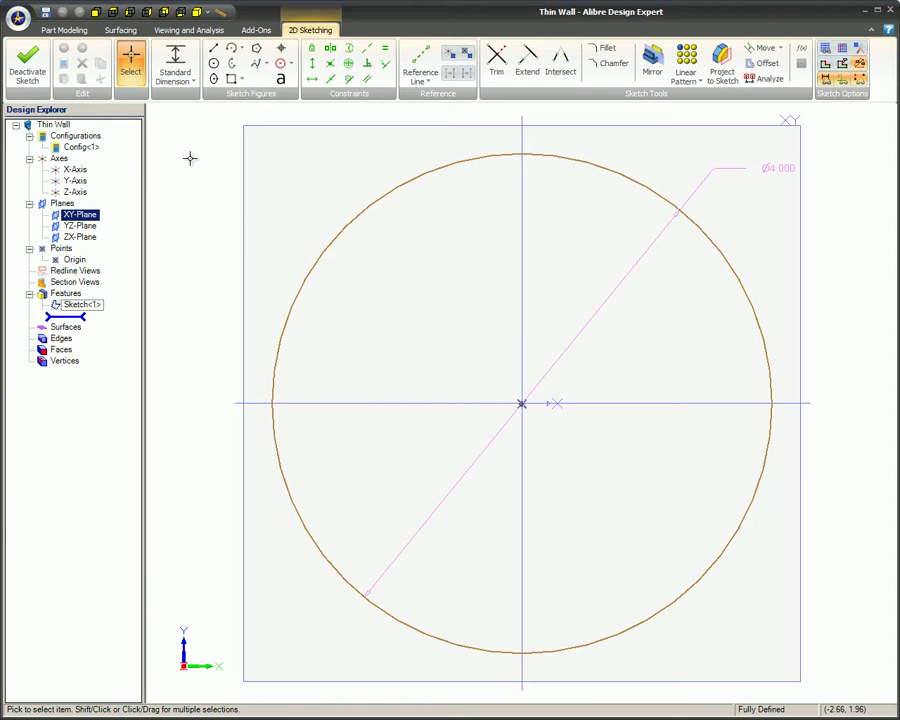
- Thin-extrude the circle sketch to a depth of 5.000 in with a 1.000 in wall on side 1 and 0 on side 2
{"action": "left_click", "coordinate": [77, 34]}
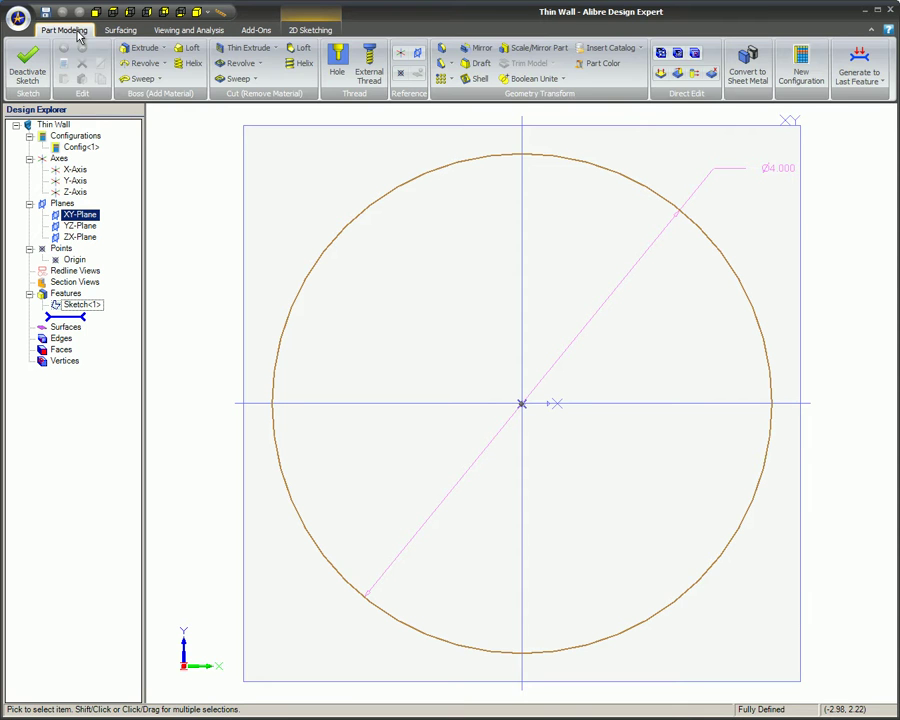
{"action": "left_click", "coordinate": [162, 49]}
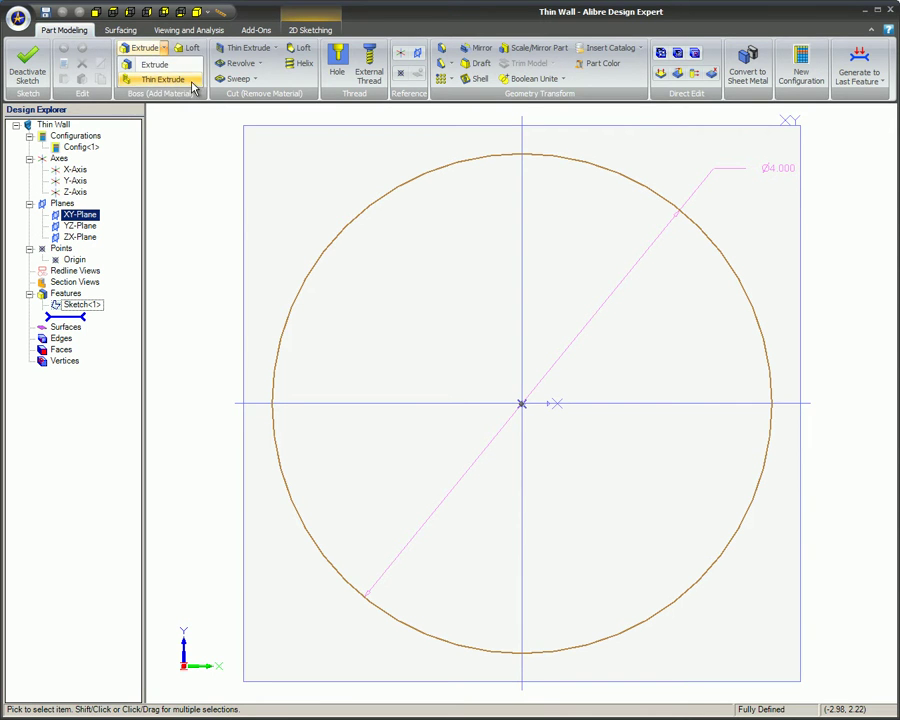
{"action": "left_click", "coordinate": [192, 83]}
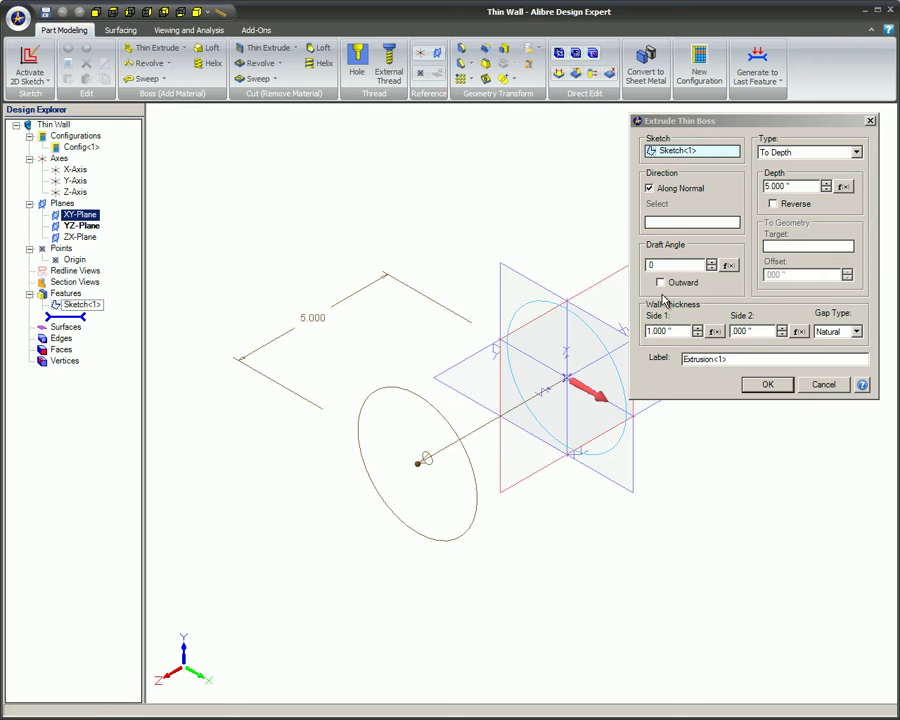
{"action": "left_click", "coordinate": [765, 384]}
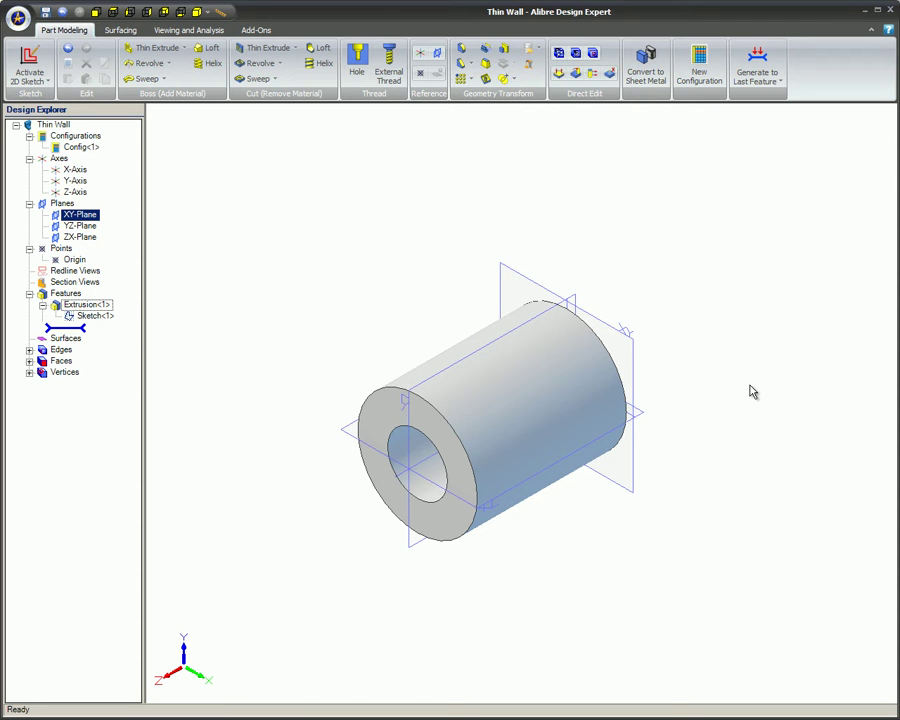
- Undo the thin extrusion and recreate it 5.000 in deep with wall thickness 0 on side 1 and 1.000 in on side 2
{"action": "key", "text": "ctrl+z"}
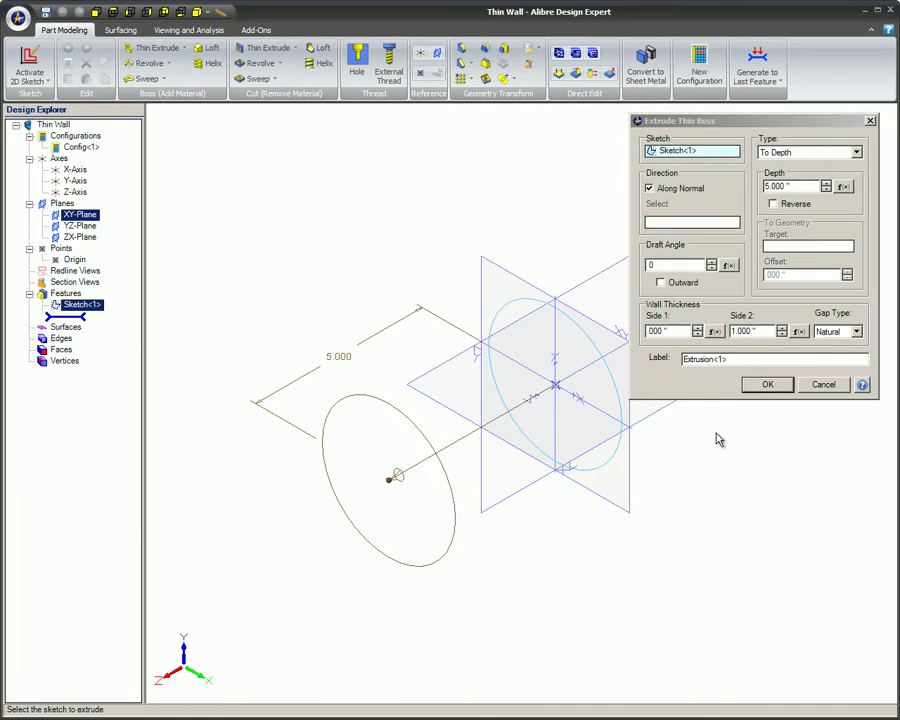
{"action": "left_click", "coordinate": [766, 386]}
{"action": "left_click", "coordinate": [770, 391]}
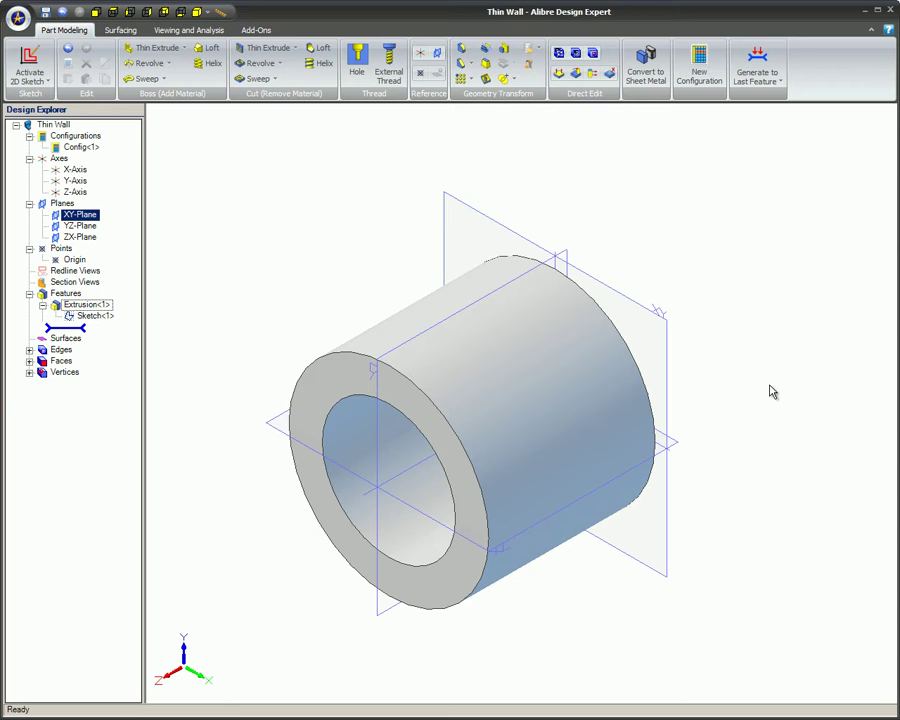
- Undo the thin extrusion and recreate it 5.000 in deep with 1.000 in wall thickness on both sides
{"action": "key", "text": "ctrl+z"}
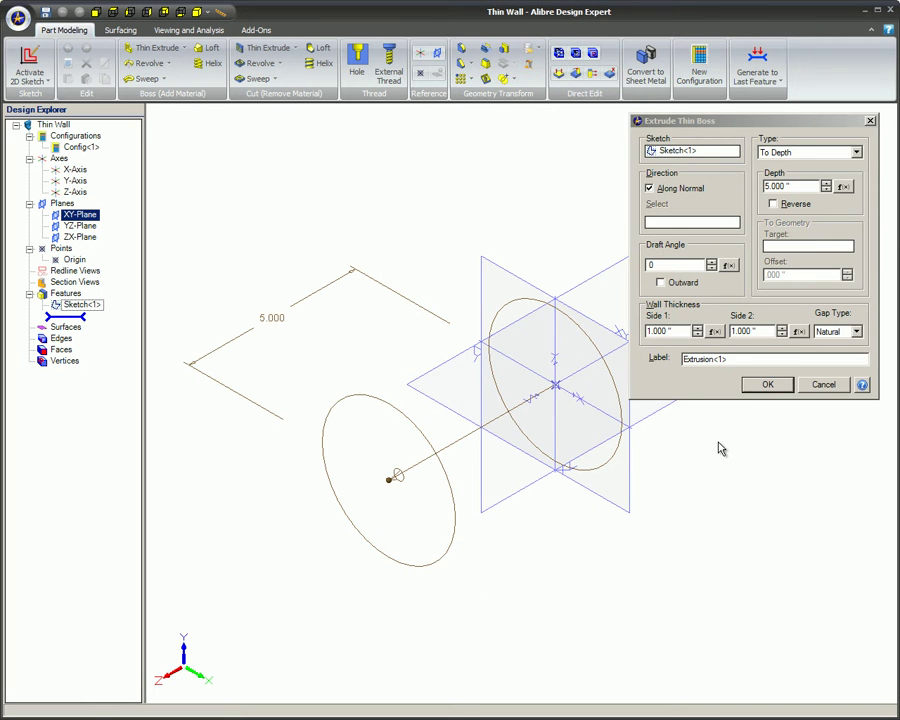
{"action": "left_click", "coordinate": [766, 386]}
{"action": "left_click", "coordinate": [767, 393]}
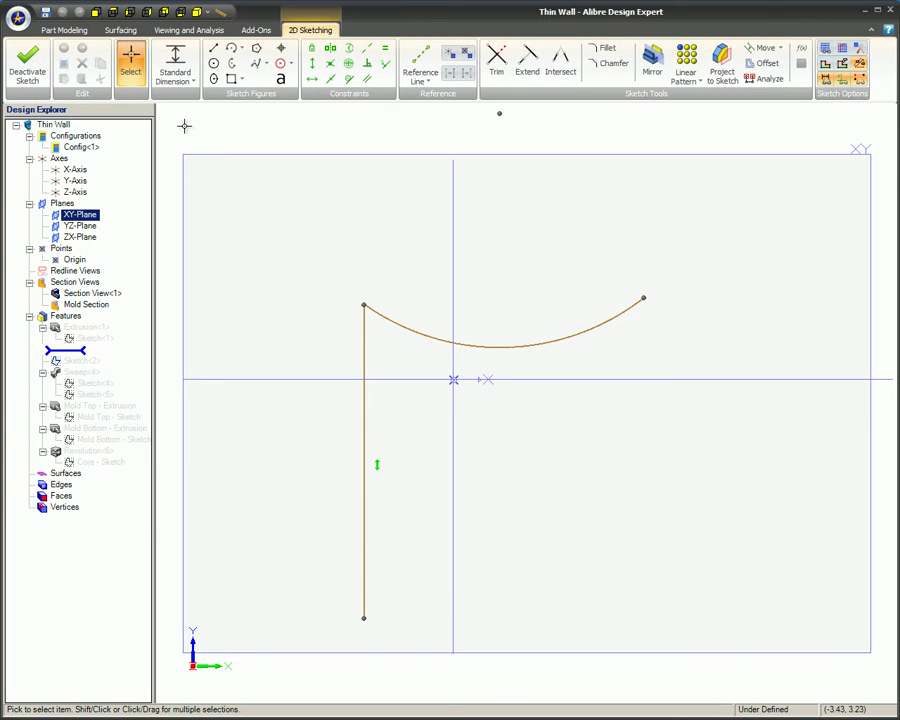
- Thin-extrude the open line-and-arc sketch 1.000 in with a .500 in side 1 wall and Round gap type, ignoring the open-sketch warning
{"action": "left_click", "coordinate": [64, 30]}
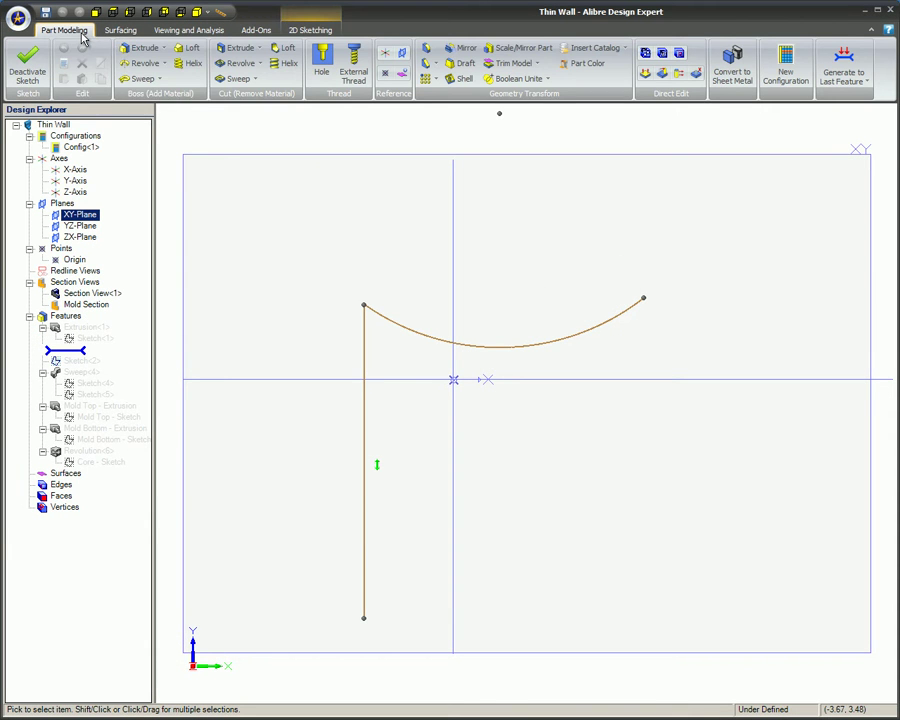
{"action": "left_click", "coordinate": [140, 48]}
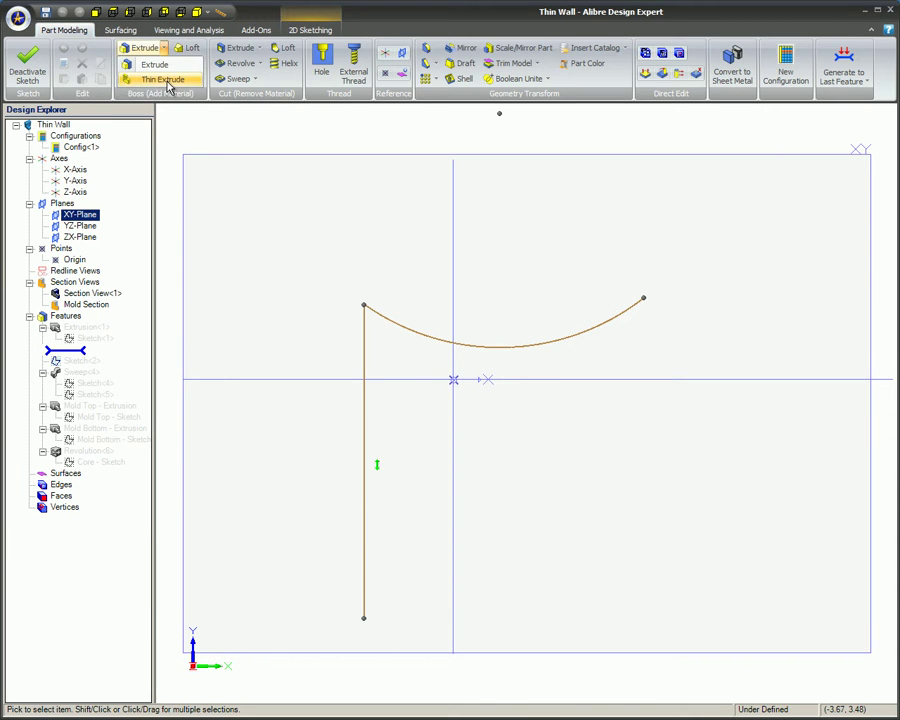
{"action": "left_click", "coordinate": [125, 66]}
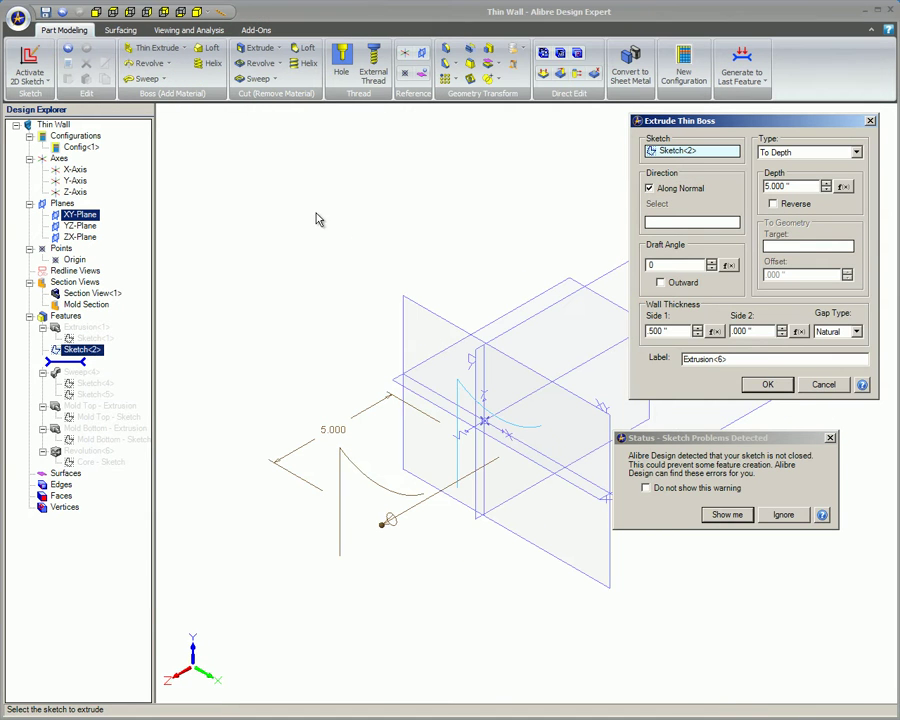
{"action": "left_click", "coordinate": [783, 515]}
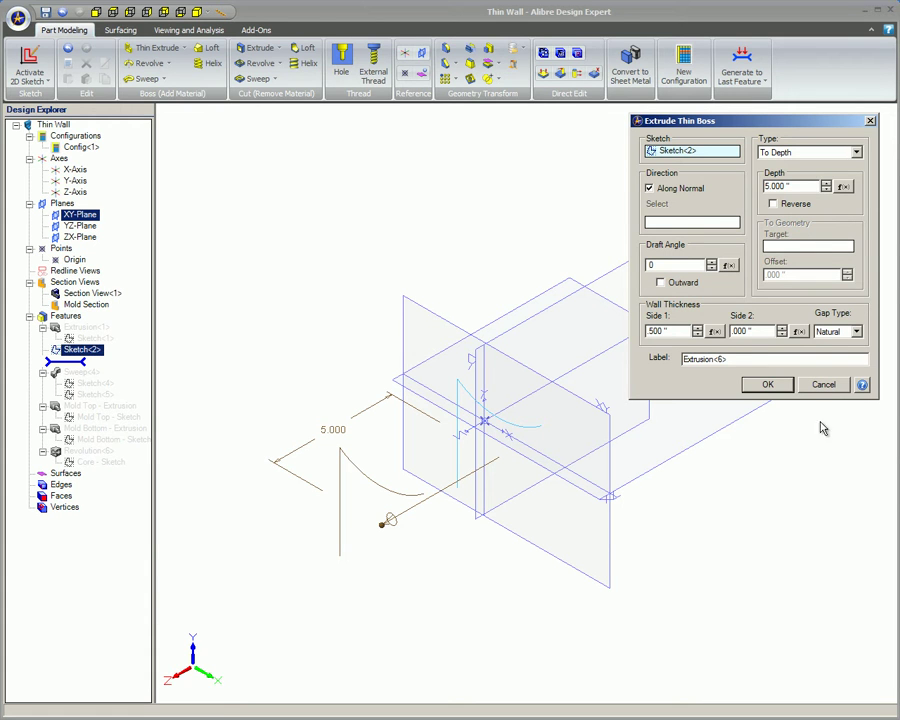
{"action": "left_click", "coordinate": [856, 334]}
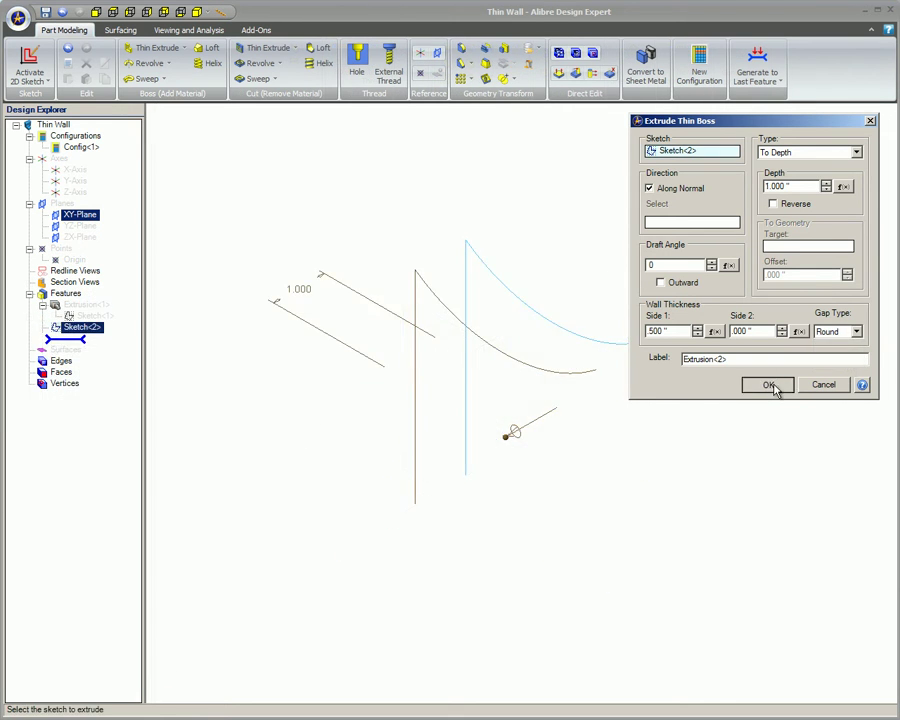
{"action": "left_click", "coordinate": [770, 386]}
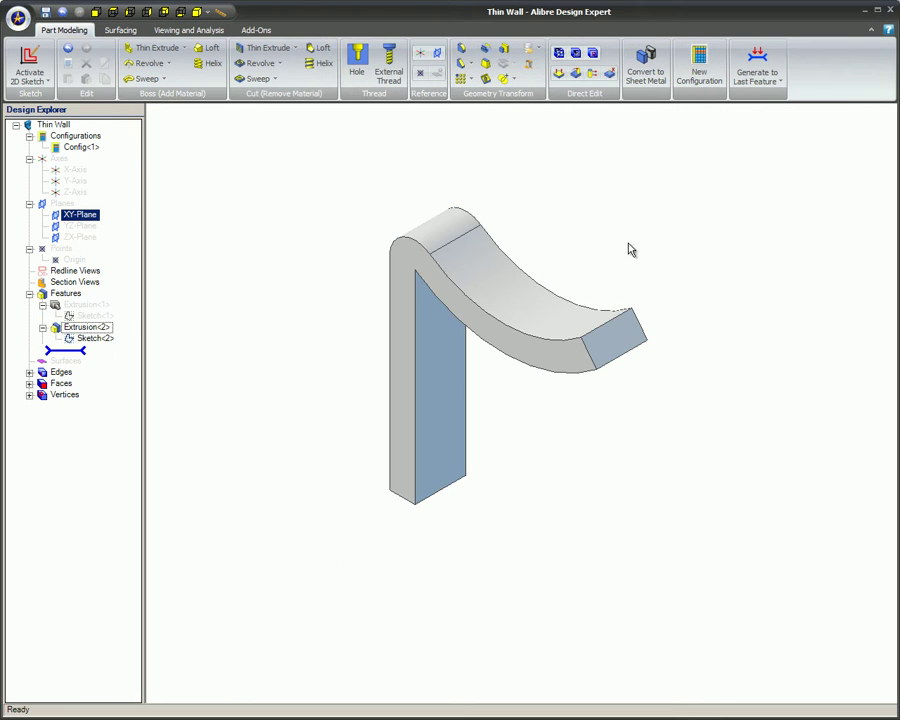
- Re-create the line-and-arc thin extrusion 1.000 in deep with a .500 in side 1 wall and Natural gap type, and inspect its corner
{"action": "middle_click_drag", "start_coordinate": [460, 225], "coordinate": [486, 251]}
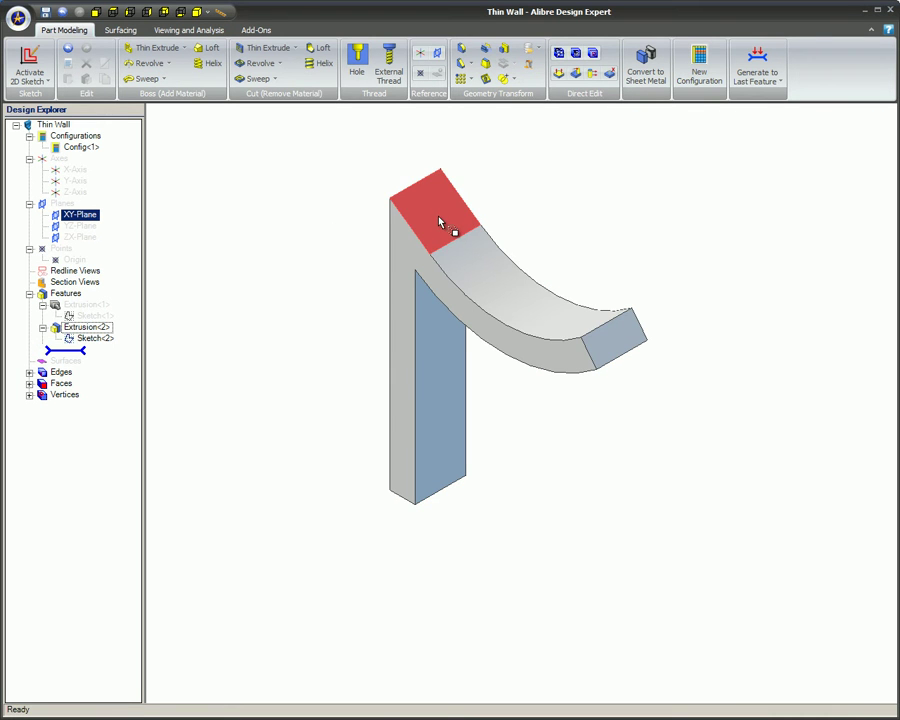
{"action": "mouse_move", "coordinate": [454, 233]}
{"action": "middle_mouse_down"}
{"action": "mouse_move", "coordinate": [486, 251]}
{"action": "mouse_move", "coordinate": [468, 225]}
{"action": "mouse_move", "coordinate": [470, 235]}
{"action": "middle_mouse_up"}
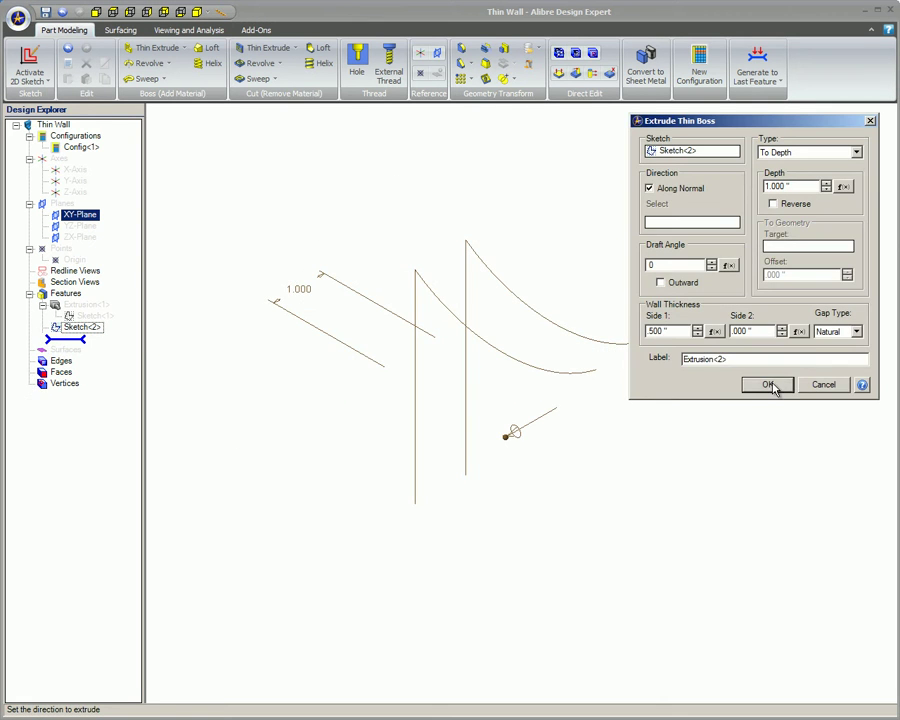
{"action": "left_click", "coordinate": [769, 384]}
{"action": "left_click", "coordinate": [720, 395]}
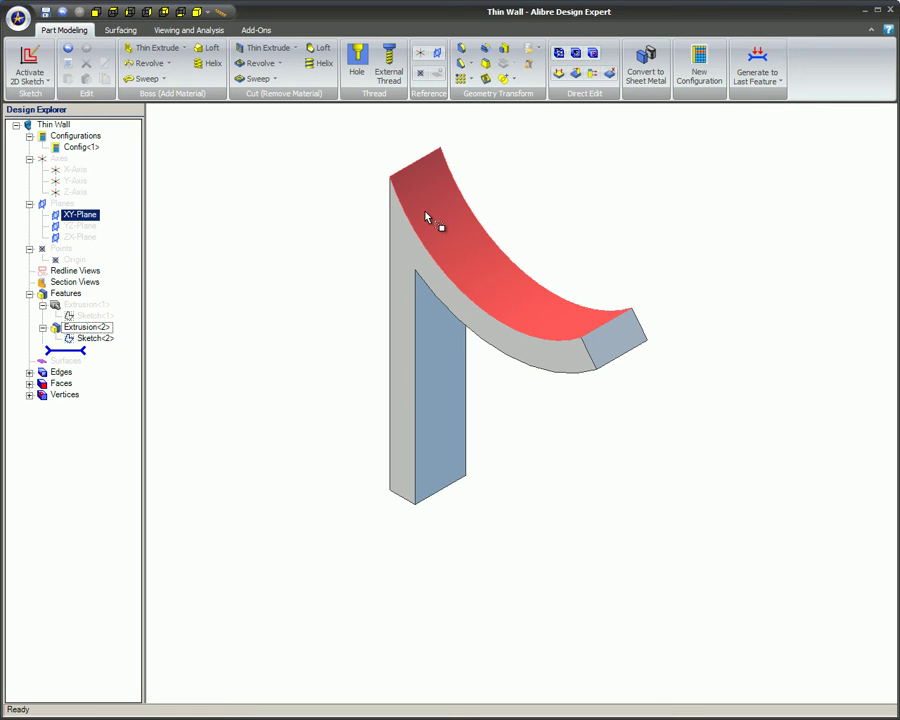
{"action": "middle_click_drag", "start_coordinate": [440, 225], "coordinate": [462, 236]}
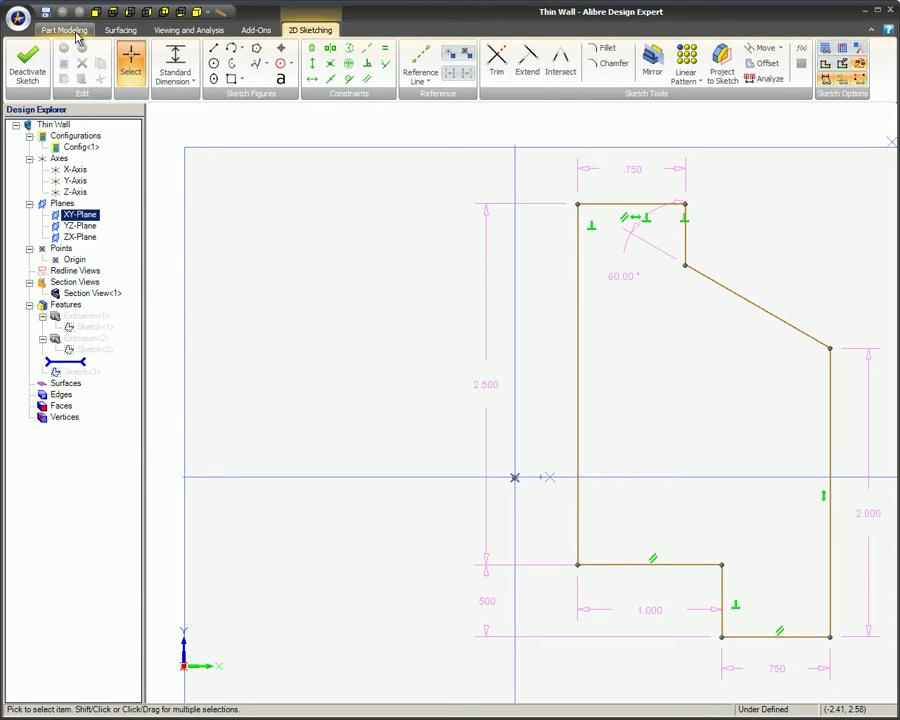
- Thin-revolve the stepped closed profile 360° about the Y-Axis with a .100 in side 1 wall and Natural gap type
{"action": "left_click", "coordinate": [76, 34]}
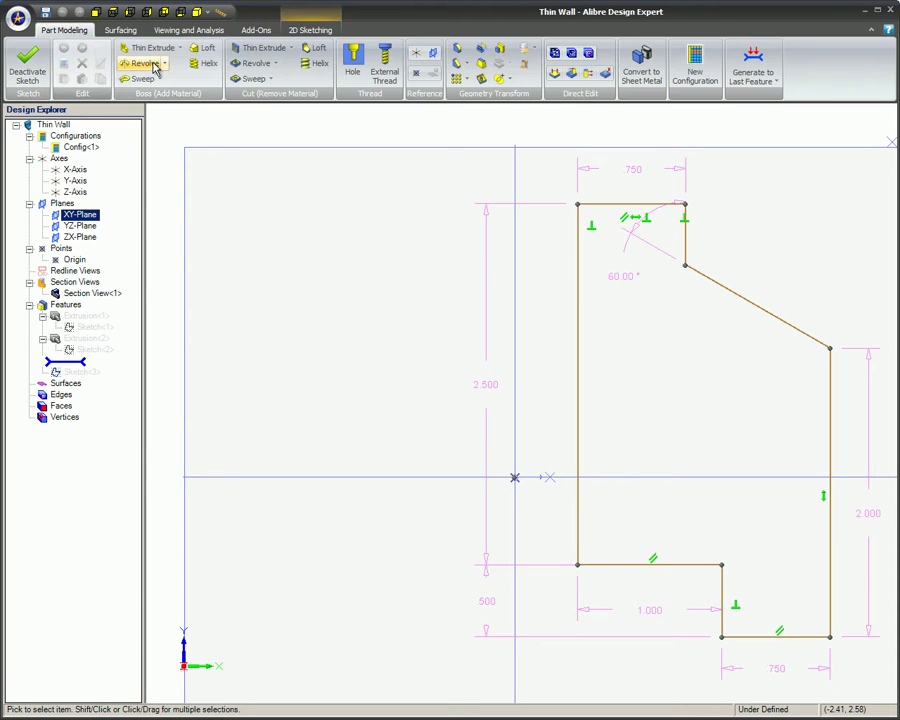
{"action": "left_click", "coordinate": [164, 65]}
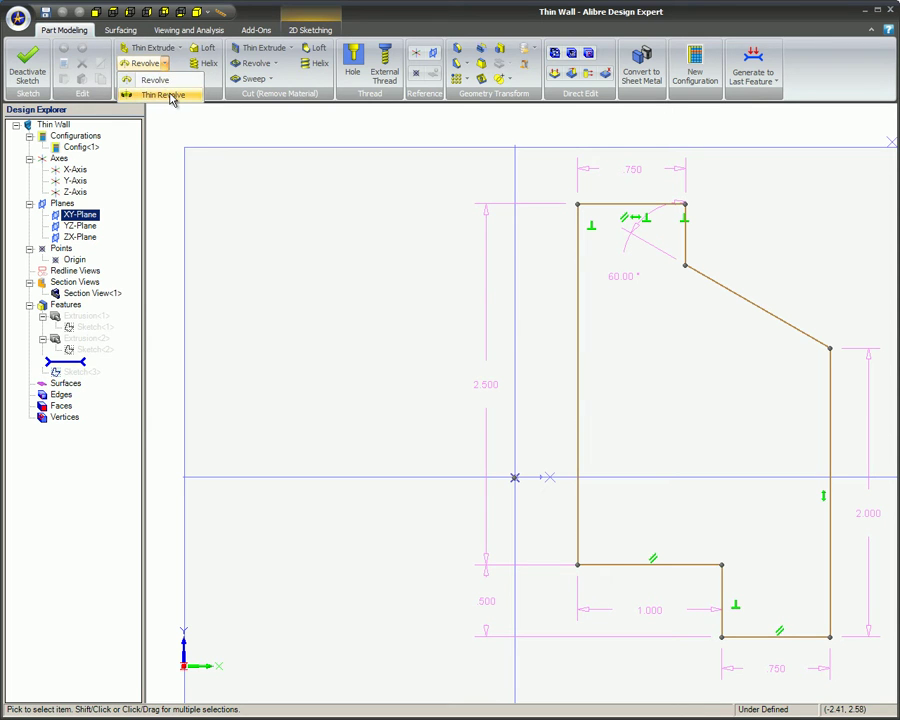
{"action": "left_click", "coordinate": [170, 94]}
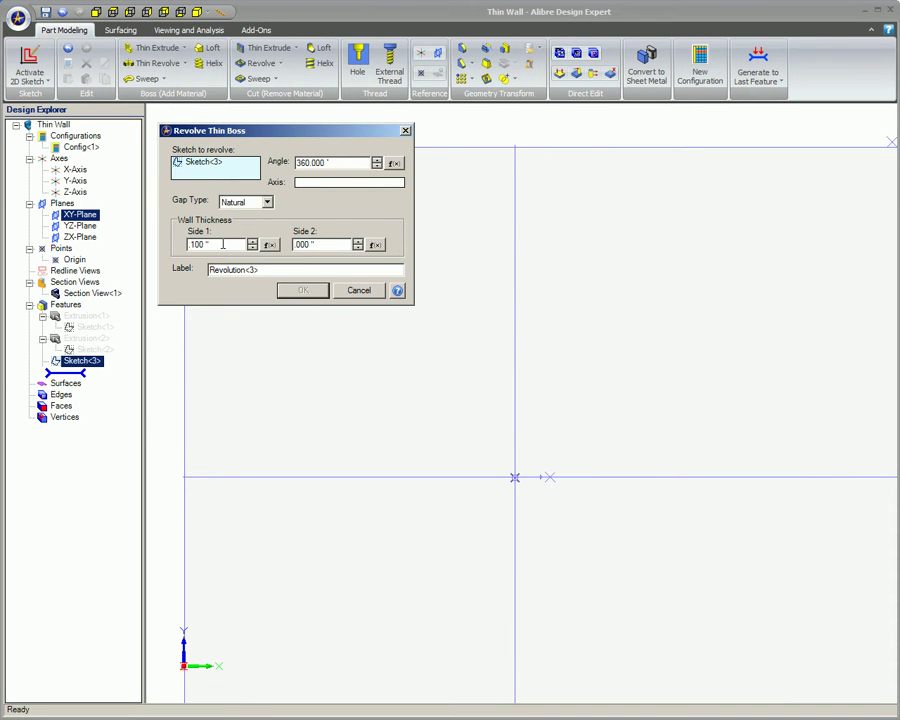
{"action": "left_click", "coordinate": [336, 184]}
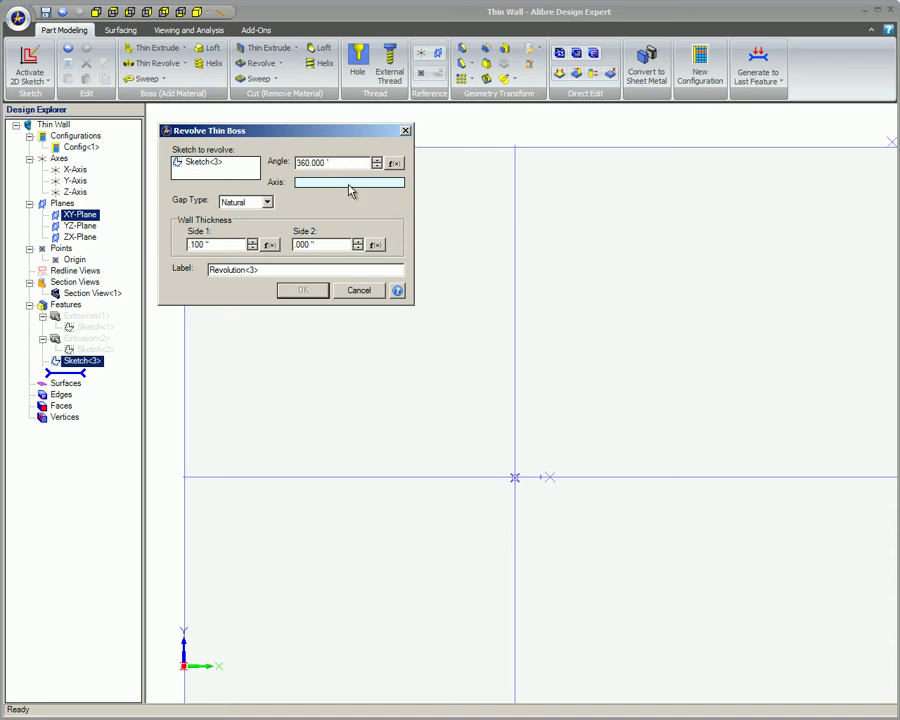
{"action": "left_click", "coordinate": [515, 213]}
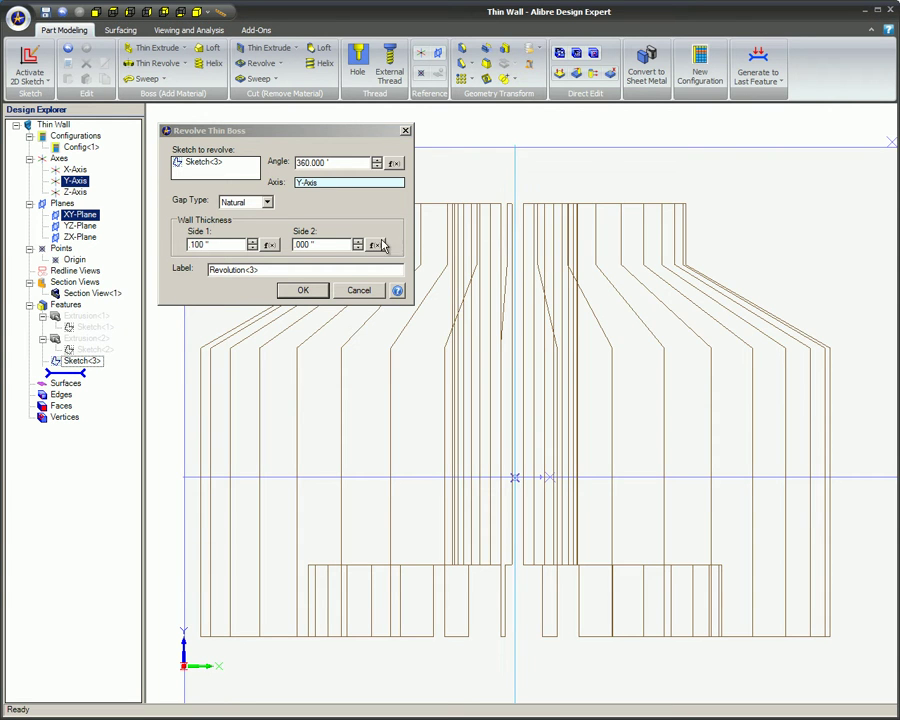
{"action": "left_click", "coordinate": [304, 291]}
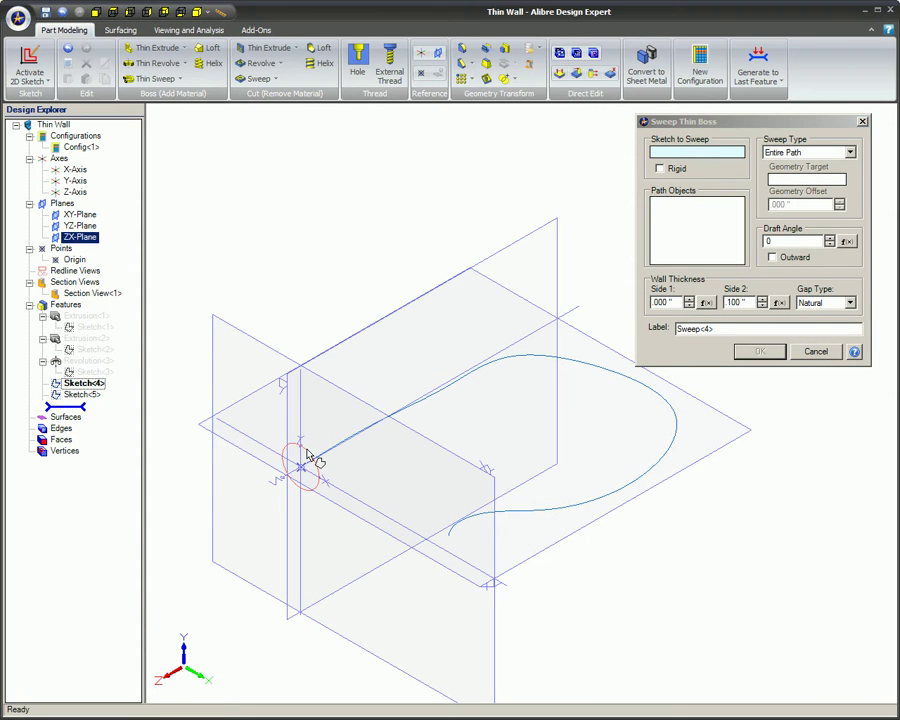
- Thin-sweep the small circle sketch along the entire curved path with a .100 in side 2 wall and Natural gap type
{"action": "left_click", "coordinate": [310, 457]}
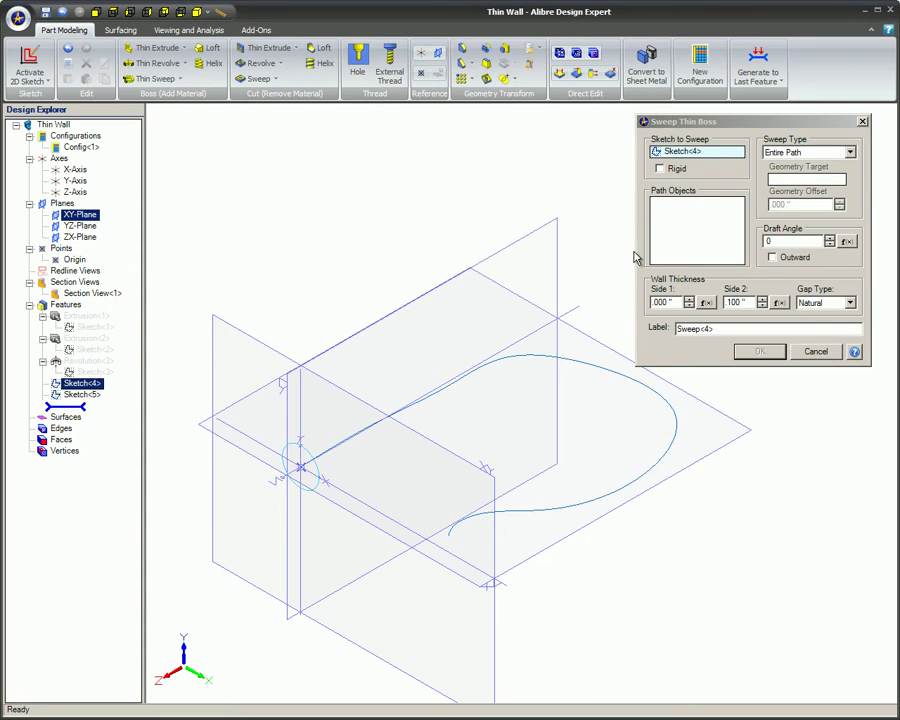
{"action": "left_click", "coordinate": [621, 375]}
{"action": "left_click", "coordinate": [760, 352]}
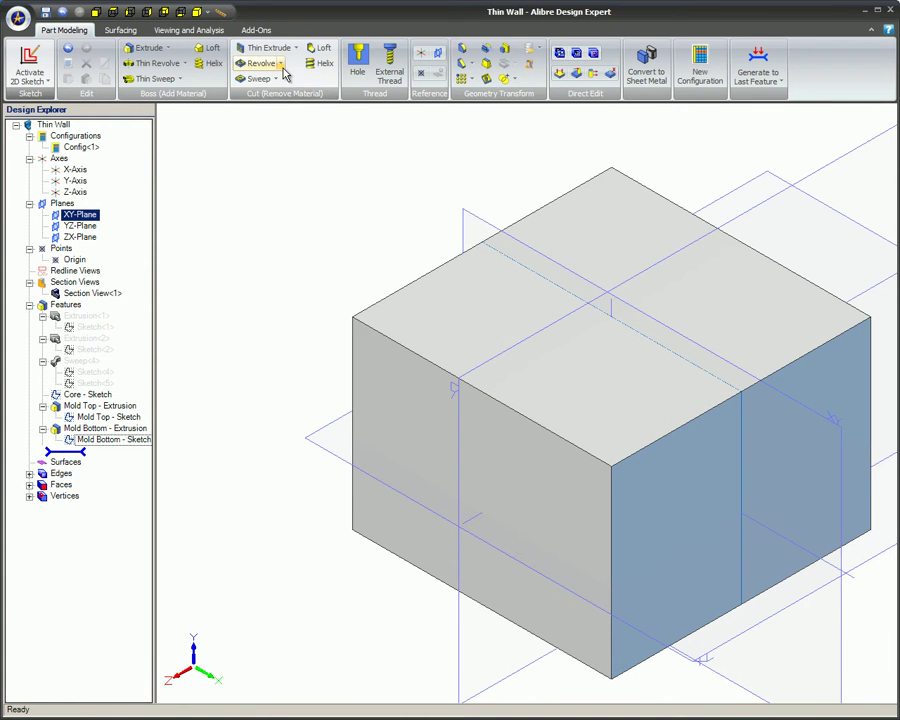
- Cut the mold block with a 360° thin revolve of Core - Sketch about the Y-Axis, using a .100 in side 1 wall
{"action": "left_click", "coordinate": [282, 64]}
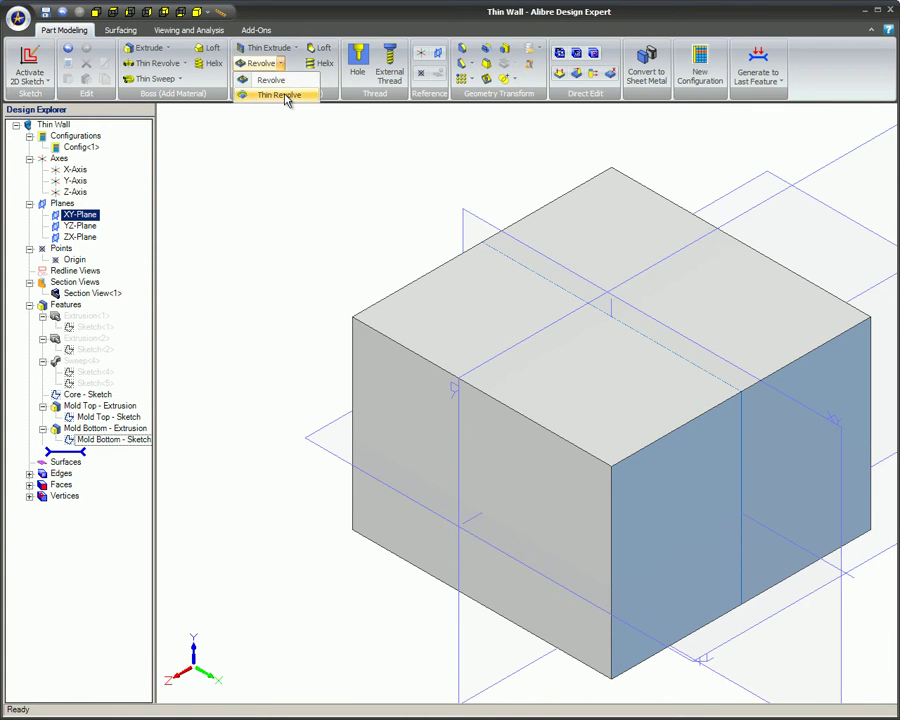
{"action": "left_click", "coordinate": [287, 97]}
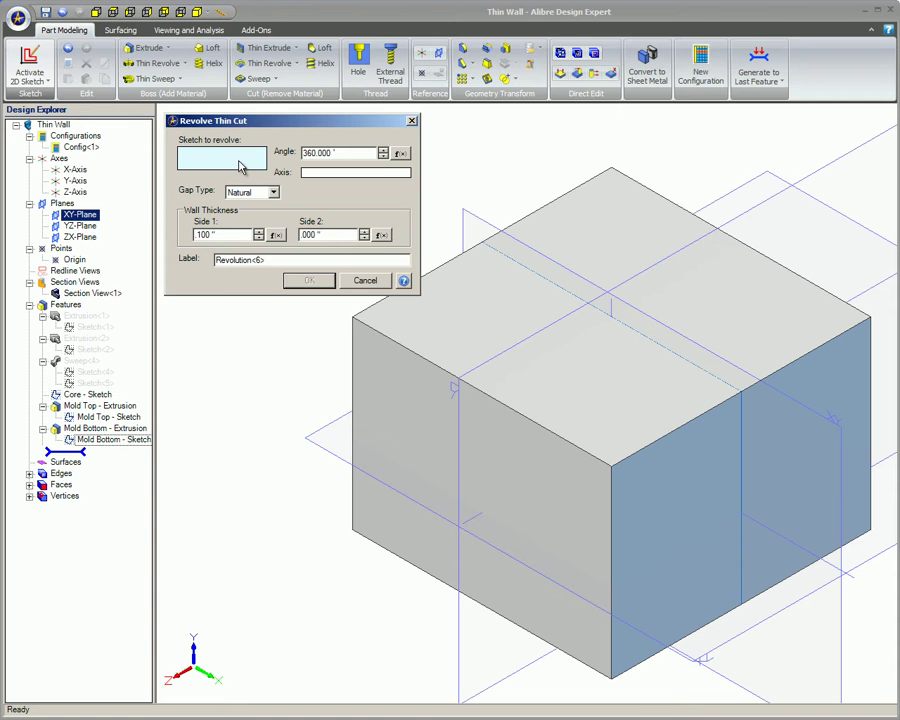
{"action": "left_click", "coordinate": [94, 396]}
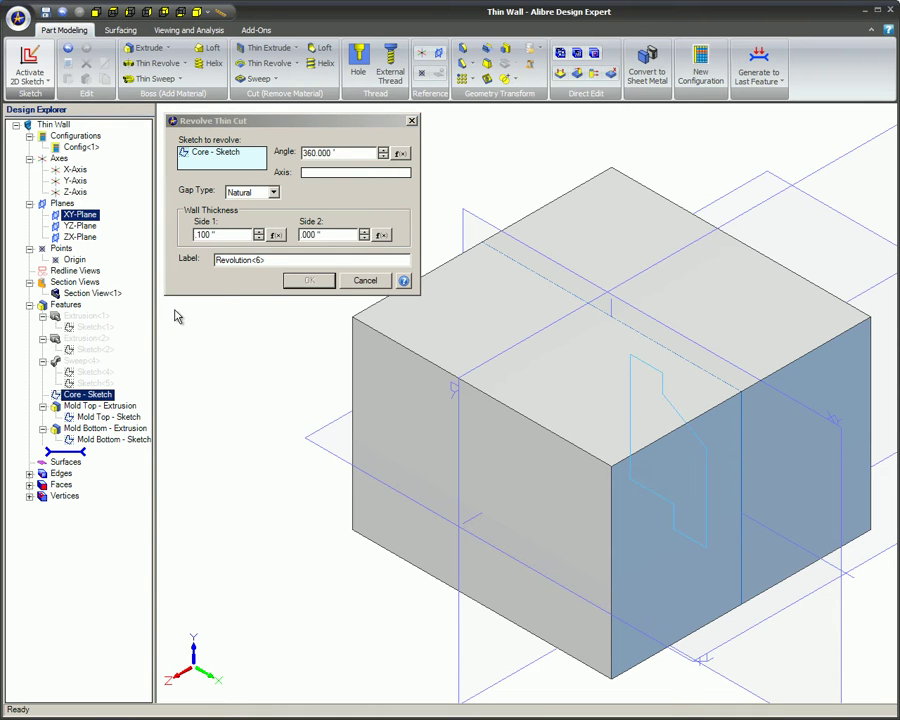
{"action": "left_click", "coordinate": [308, 175]}
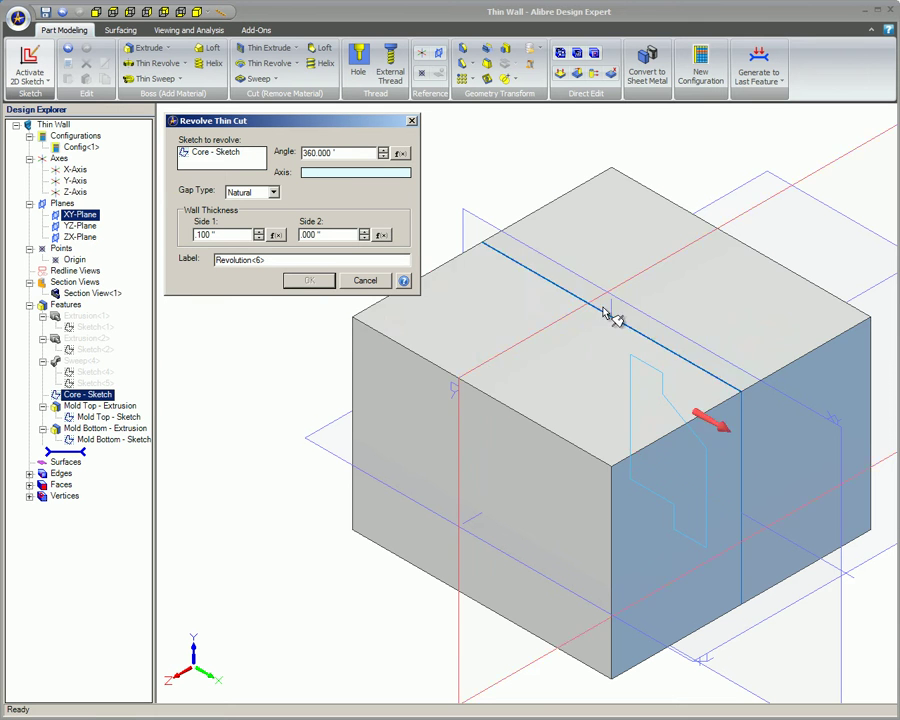
{"action": "left_click", "coordinate": [613, 313]}
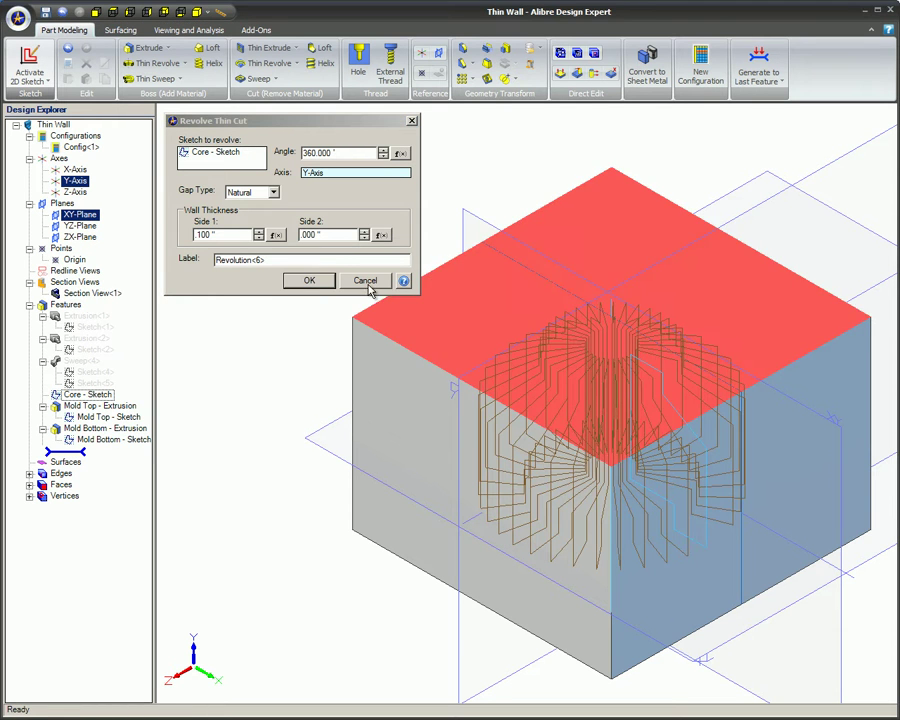
{"action": "left_click", "coordinate": [309, 281]}
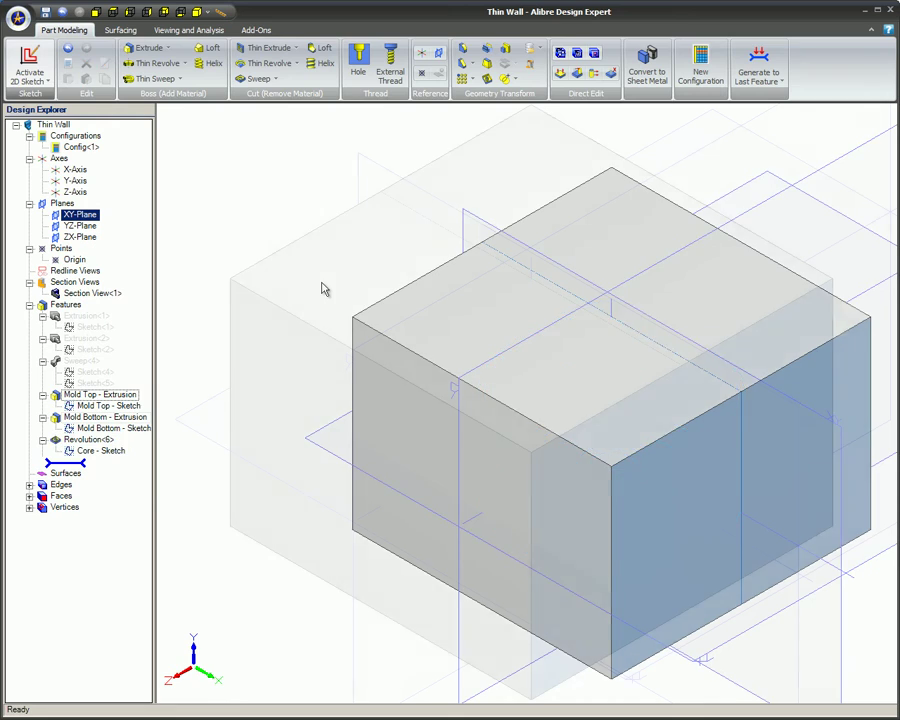
- Suppress the Mold Top - Extrusion feature and inspect the cut in the mold bottom
{"action": "right_click", "coordinate": [100, 394]}
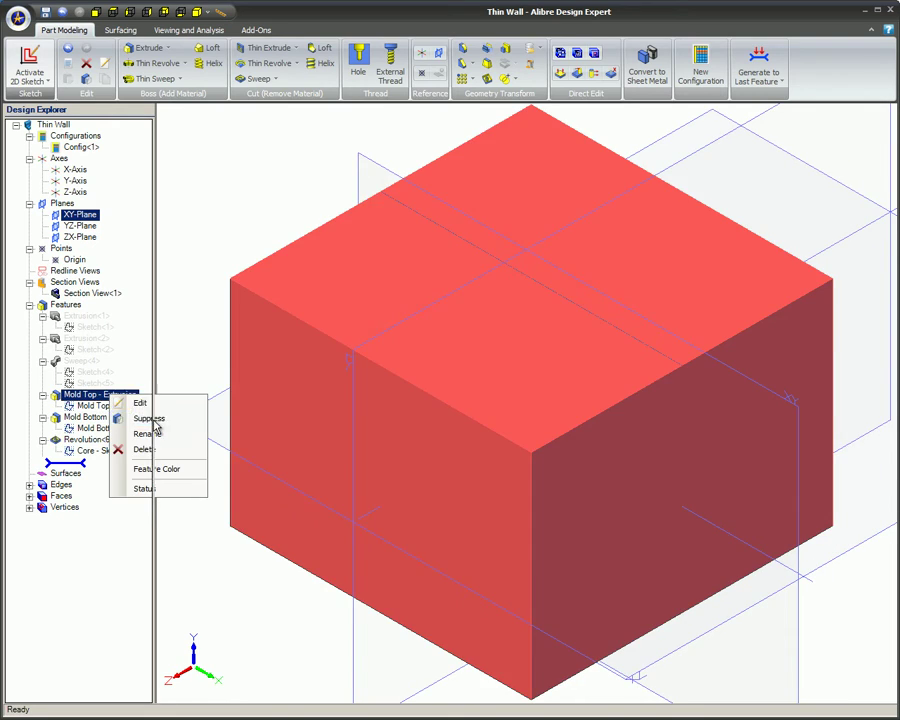
{"action": "left_click", "coordinate": [150, 419]}
{"action": "mouse_move", "coordinate": [286, 334]}
{"action": "middle_mouse_down"}
{"action": "mouse_move", "coordinate": [290, 354]}
{"action": "mouse_move", "coordinate": [285, 327]}
{"action": "mouse_move", "coordinate": [285, 336]}
{"action": "middle_mouse_up"}
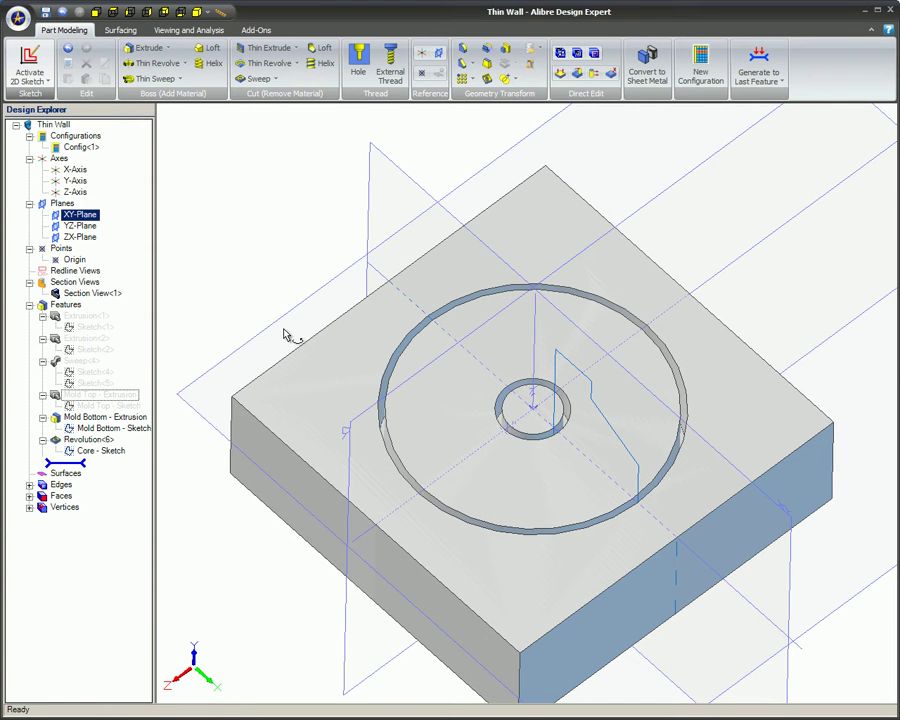
- Undo the suppression of Mold Top - Extrusion, and suppress Mold Bottom - Extrusion to inspect the cut in the mold top
{"action": "key", "text": "ctrl+z"}
{"action": "right_click", "coordinate": [130, 417]}
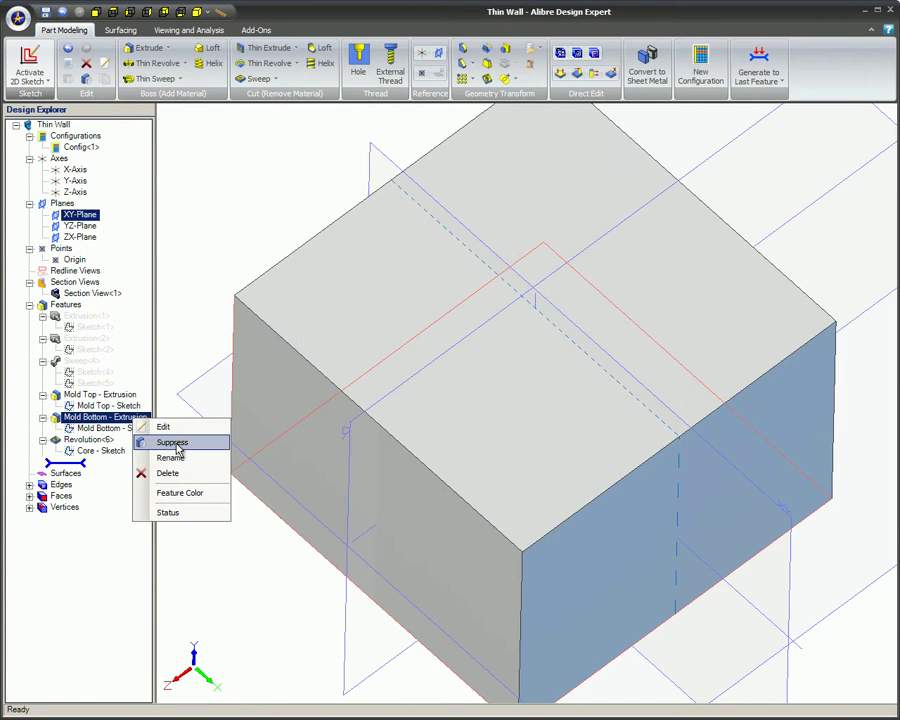
{"action": "left_click", "coordinate": [170, 438]}
{"action": "middle_click_drag", "start_coordinate": [284, 549], "coordinate": [298, 459]}
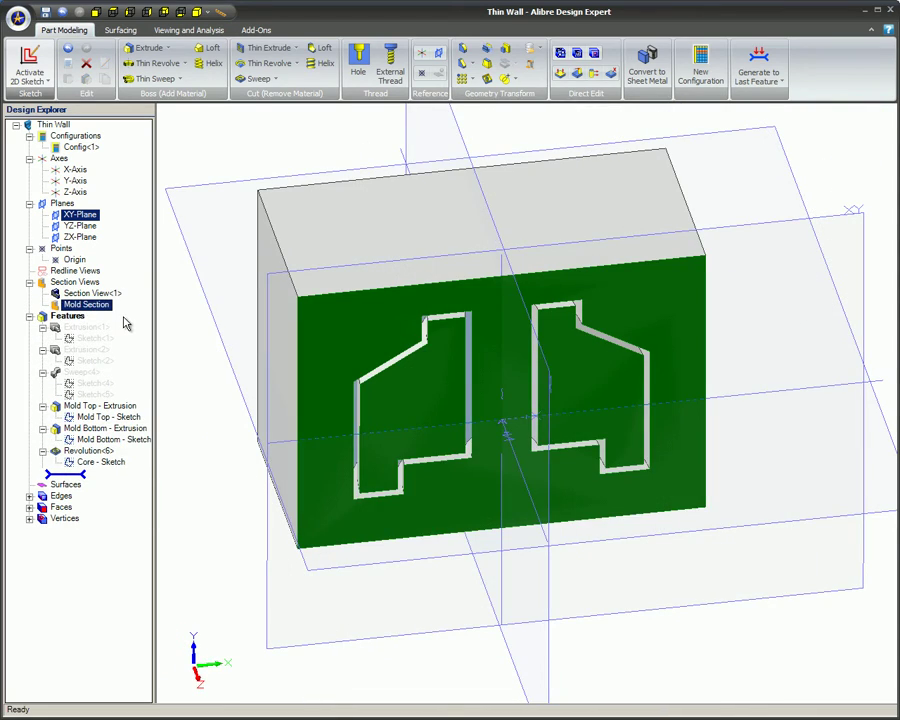
- Suppress the Mold Top - Extrusion feature while the mold is sectioned by Mold Section
{"action": "right_click", "coordinate": [118, 410]}
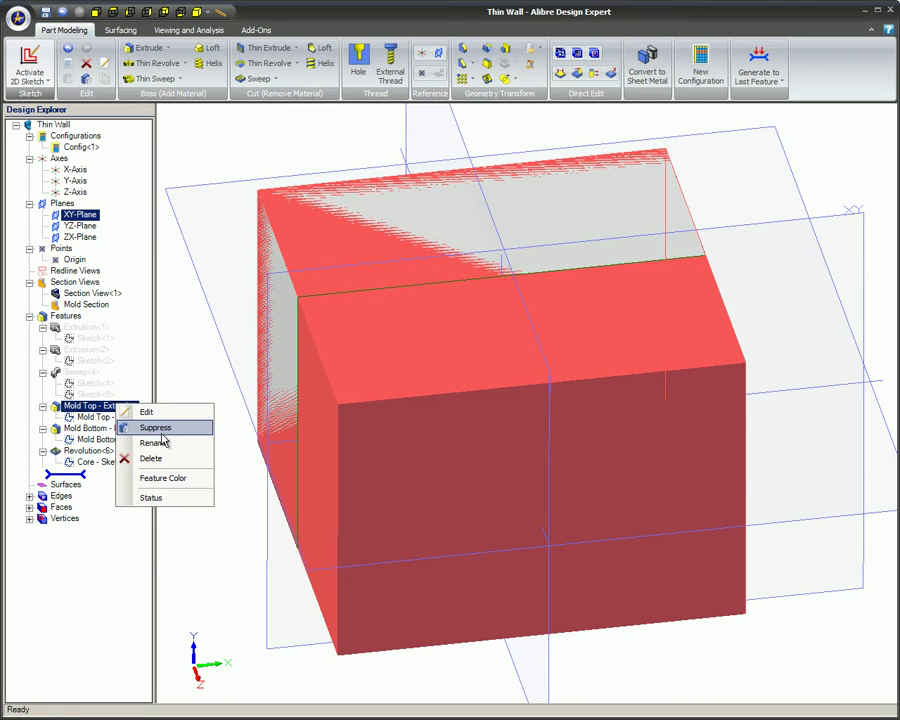
{"action": "left_click", "coordinate": [123, 426]}
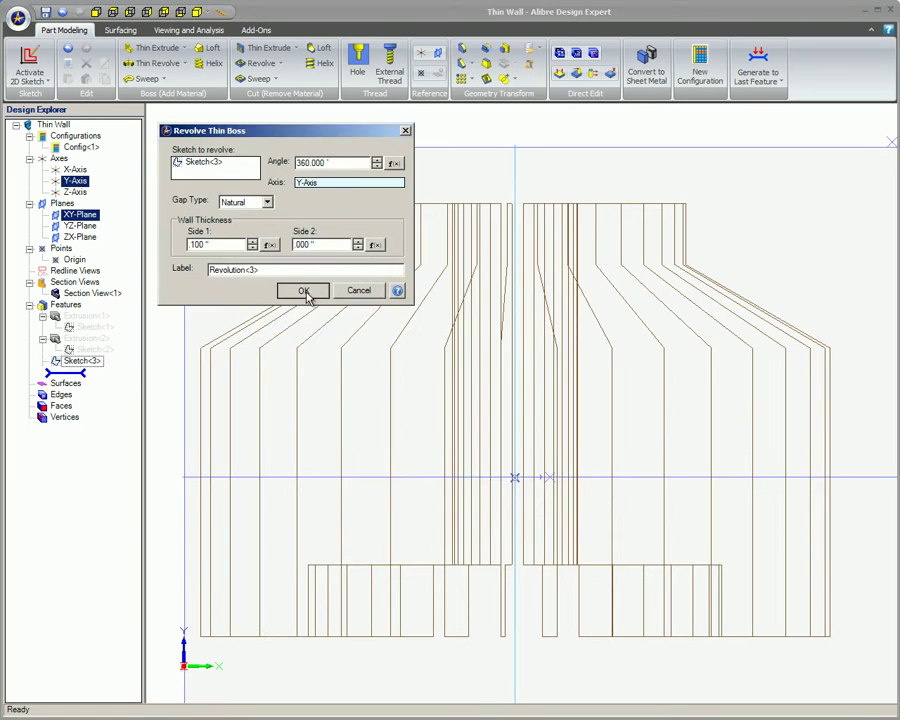
- Create the 360° thin revolve about the Y-Axis with a .100 in side 1 wall and the entire-path thin sweep with a .100 in side 2 wall
{"action": "left_click", "coordinate": [304, 288]}
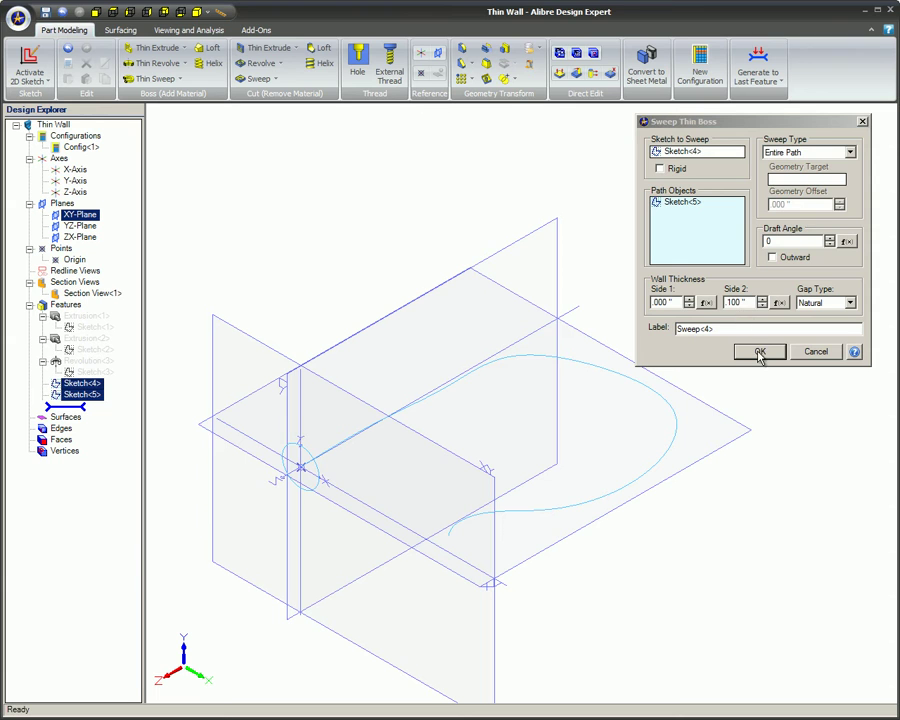
{"action": "left_click", "coordinate": [760, 353]}
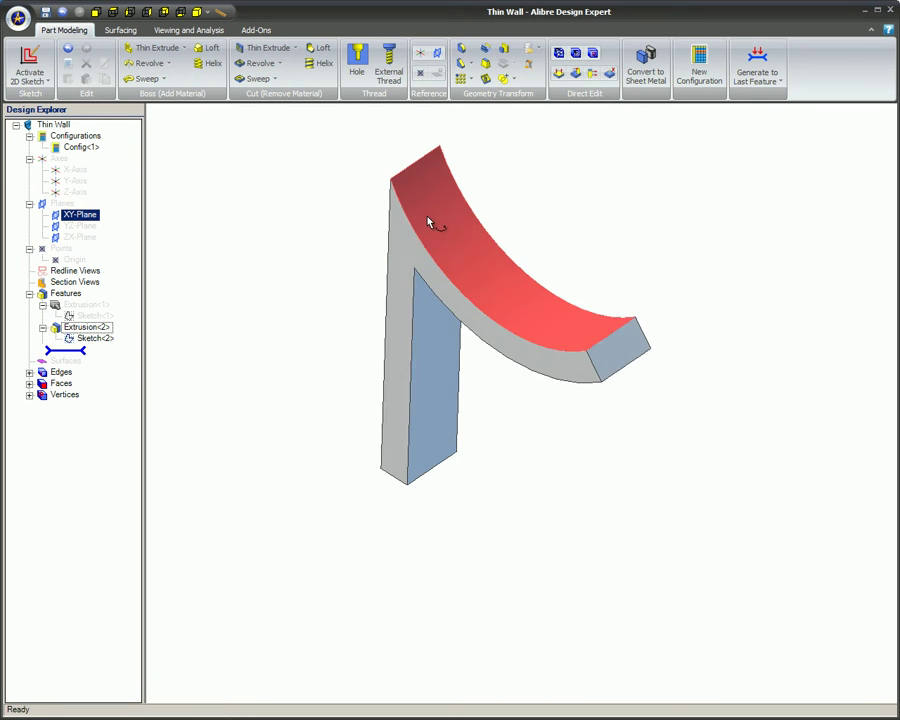
{"action": "middle_click_drag", "start_coordinate": [430, 222], "coordinate": [452, 237]}
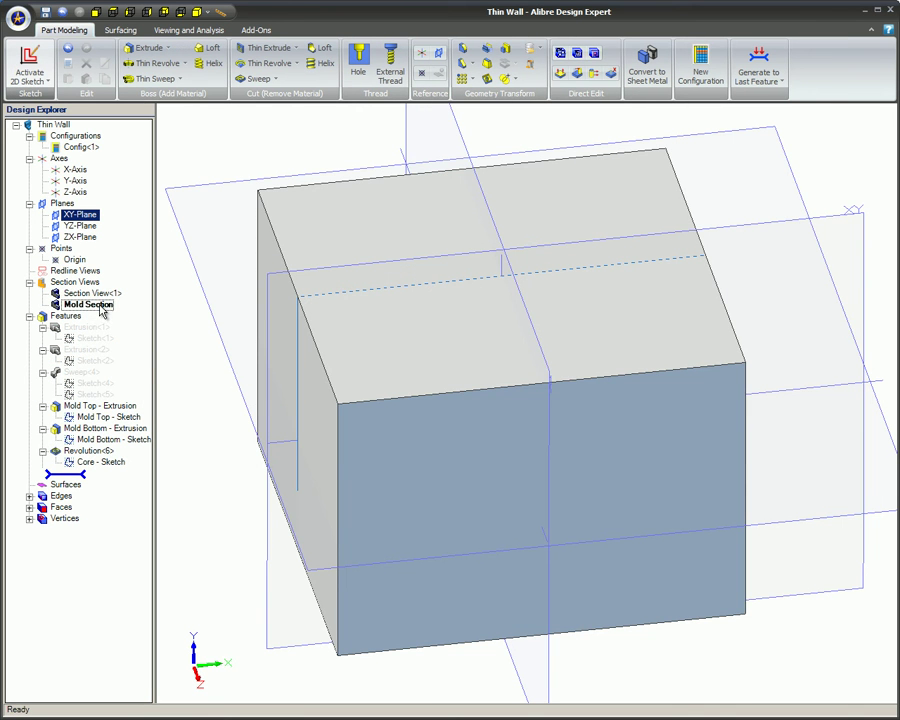
- Display the Mold Section view and suppress Mold Top - Extrusion to expose the cavity in the sectioned mold bottom
{"action": "right_click", "coordinate": [106, 306]}
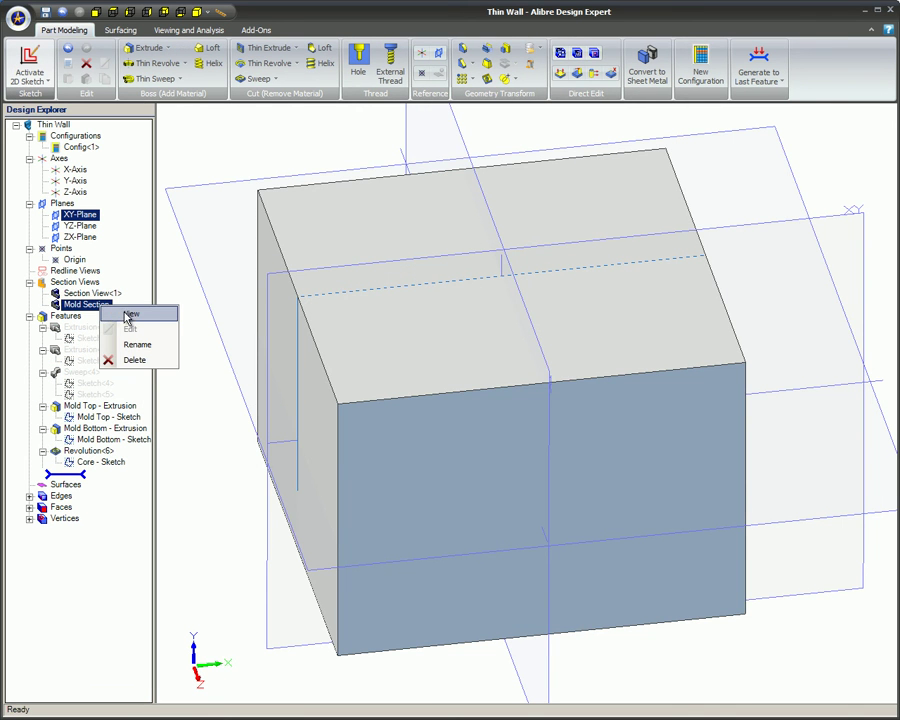
{"action": "left_click", "coordinate": [127, 314]}
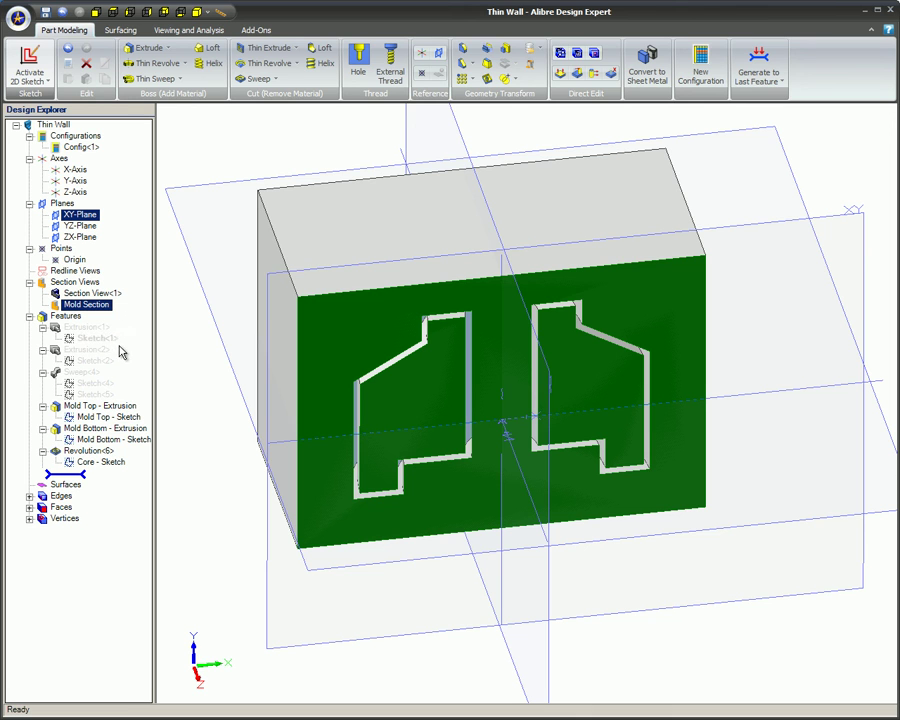
{"action": "right_click", "coordinate": [117, 406]}
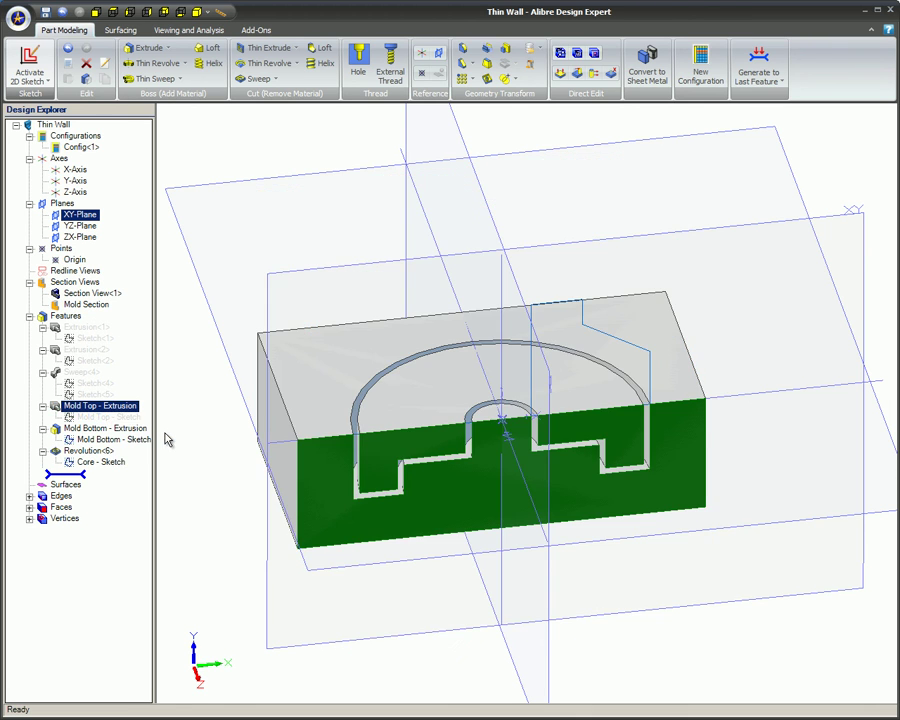